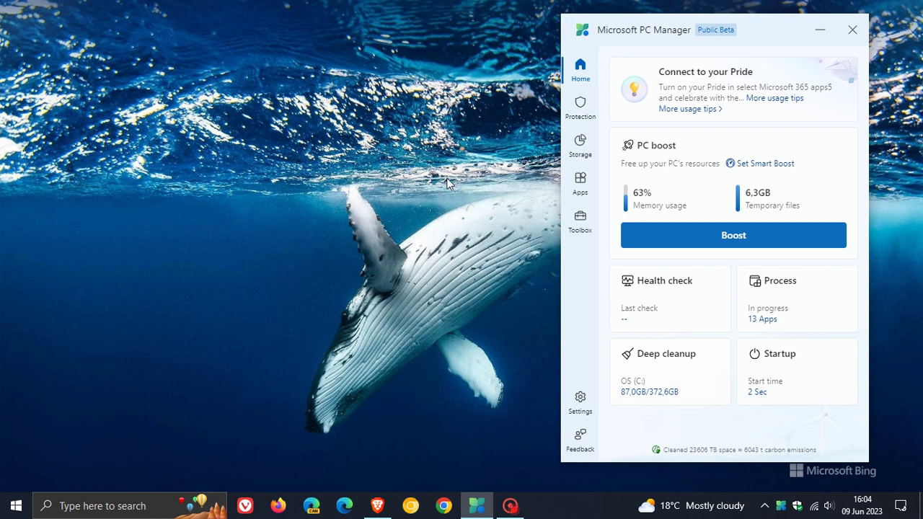
Step: Centre the PC Manager window, glance at System protection, then return to the Home overview
drag(781, 37, 547, 40)
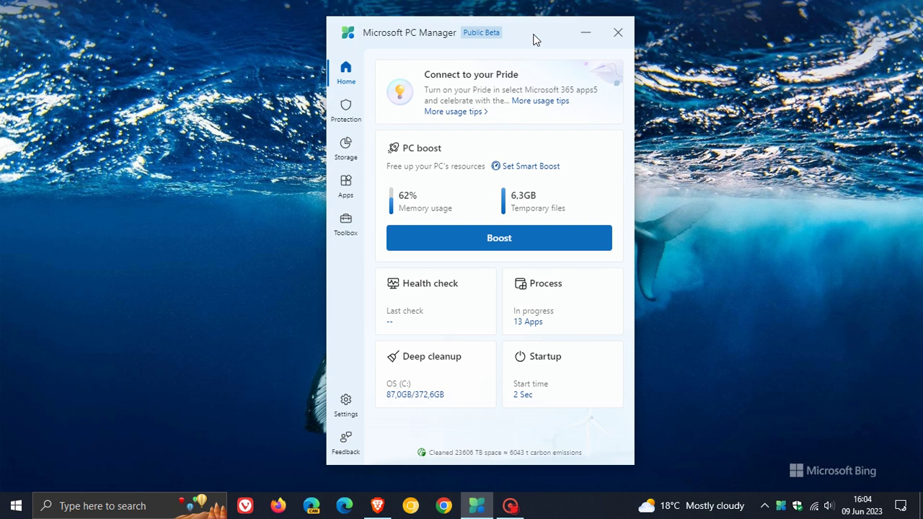
click(346, 112)
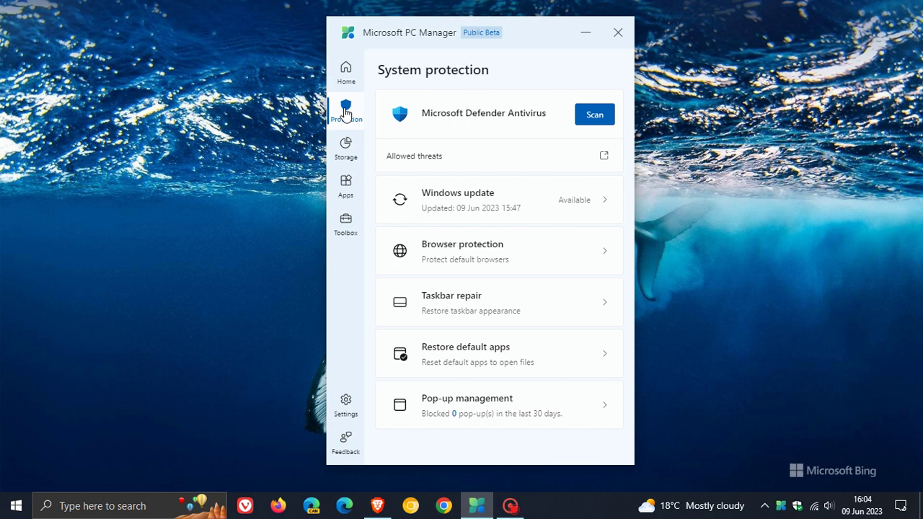
click(346, 75)
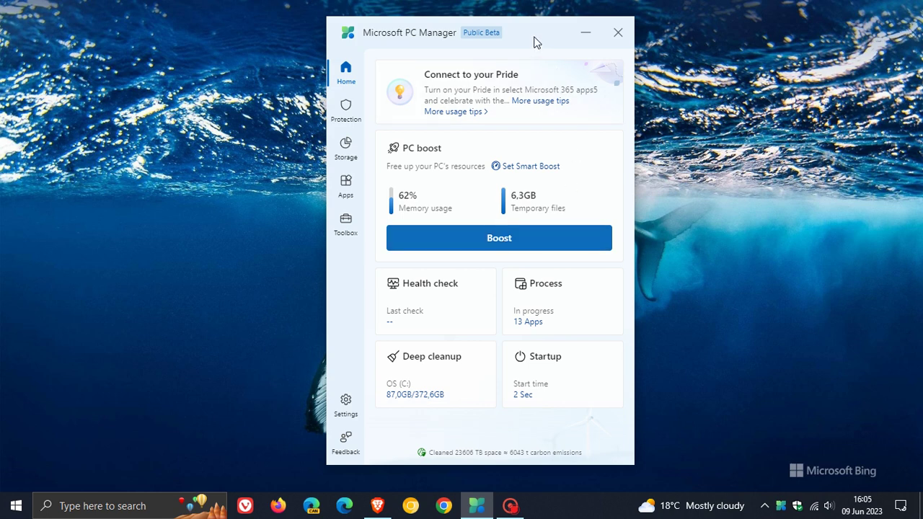
Step: On the Toolbox page, turn the desktop toolbar on, move it upper-left, then switch it off
drag(546, 38, 786, 41)
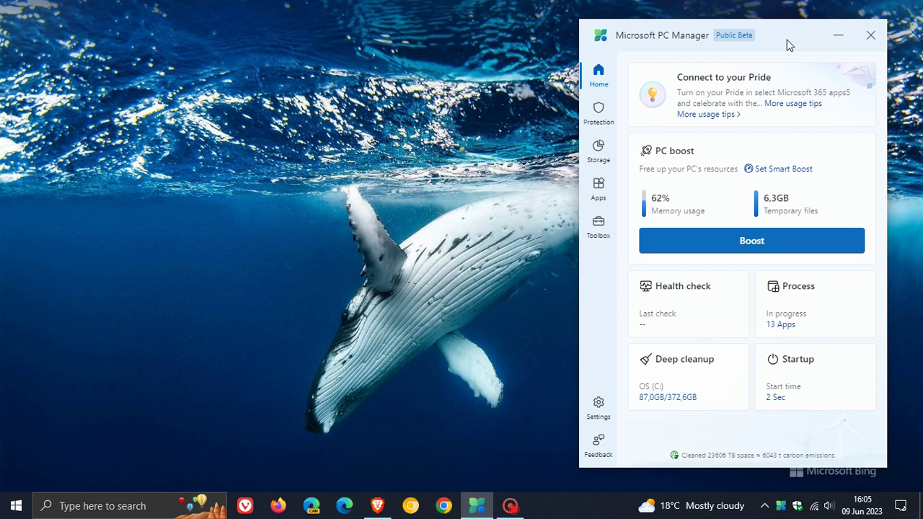
click(598, 223)
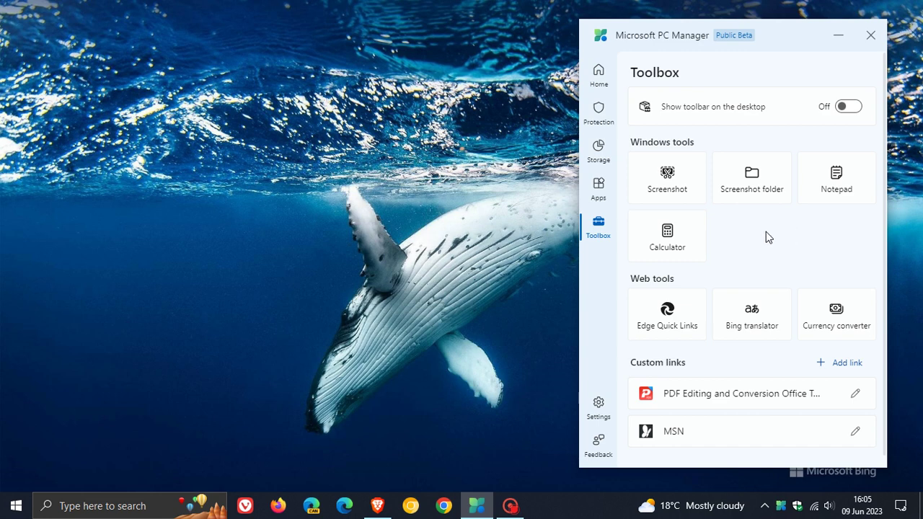
click(852, 109)
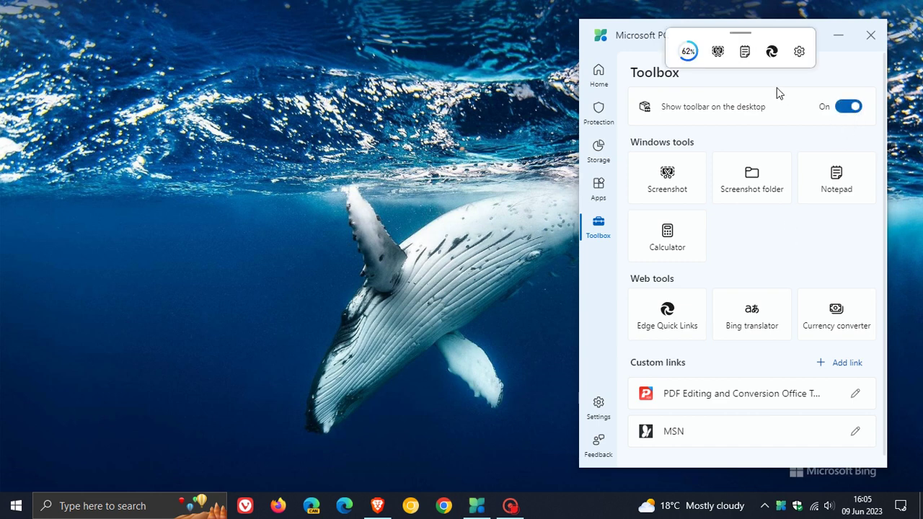
drag(764, 38, 308, 51)
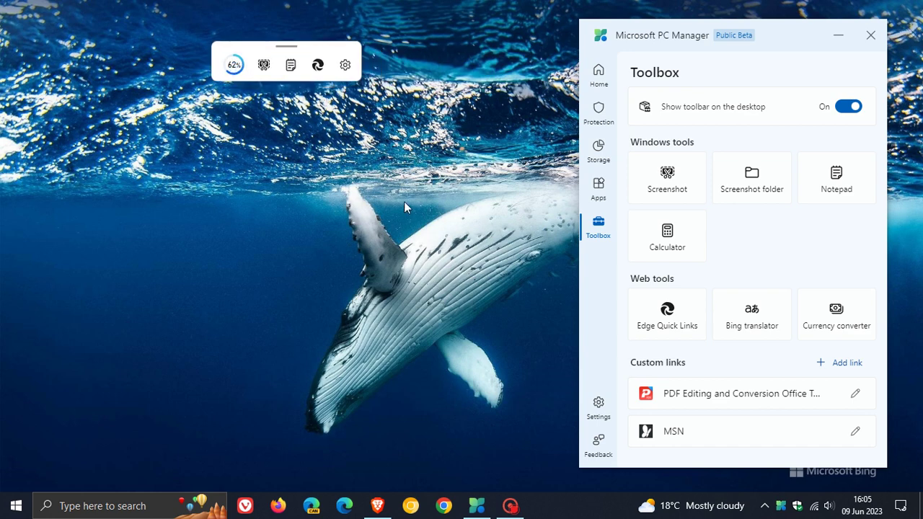
click(843, 108)
drag(783, 41, 505, 37)
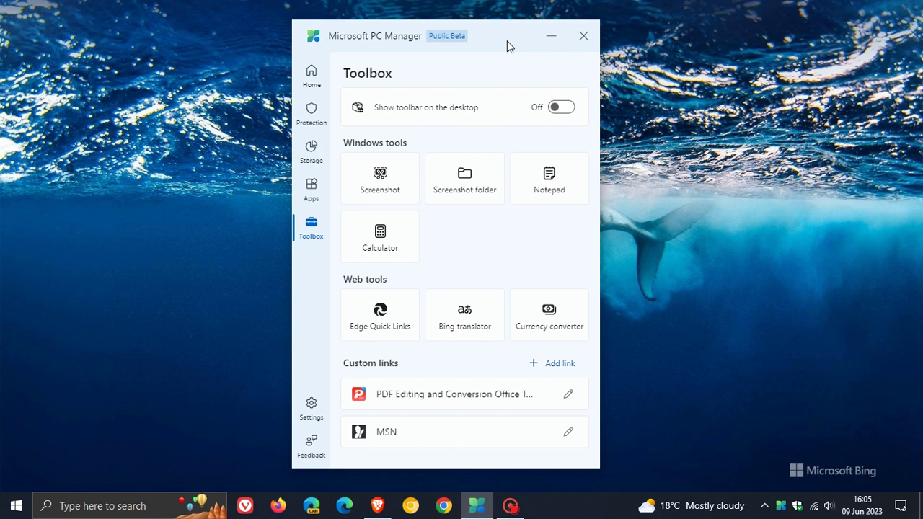
Step: Scroll Settings down to About us and back up to the Ctrl+F2 pop-up block shortcut
click(311, 407)
scroll(490, 348, down, 3)
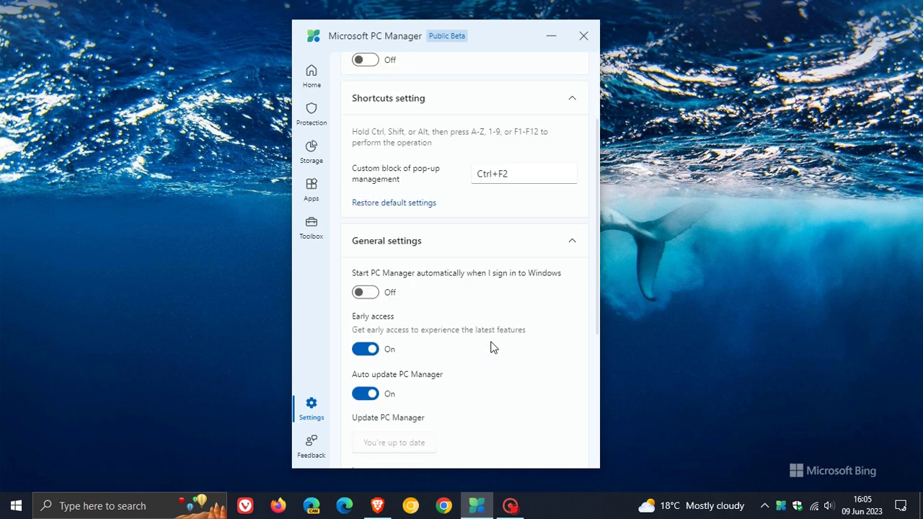
scroll(490, 348, down, 3)
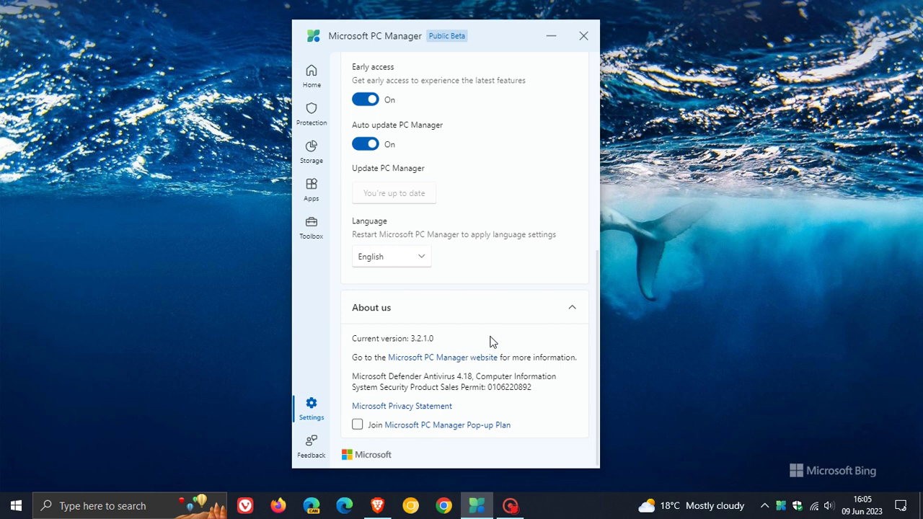
scroll(488, 340, up, 5)
scroll(493, 342, up, 2)
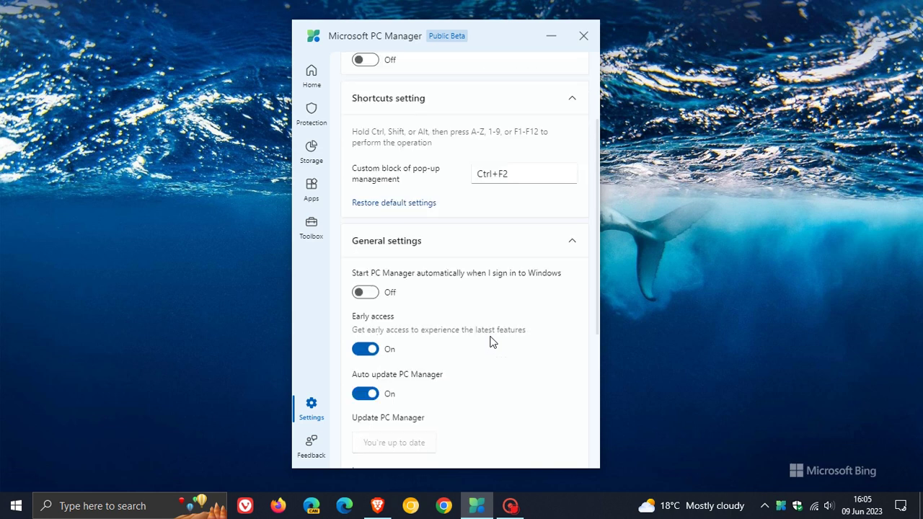
scroll(493, 342, up, 2)
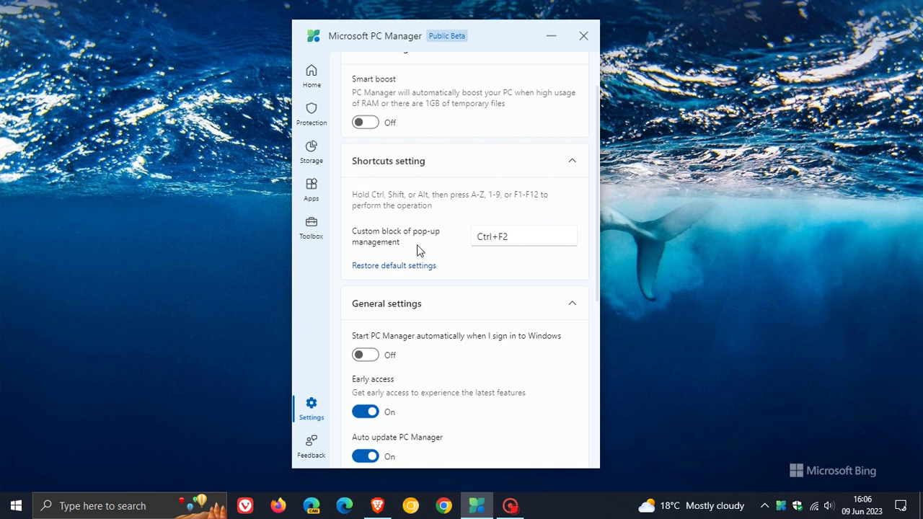
Step: Go to System protection and open its Pop-up management page
click(311, 114)
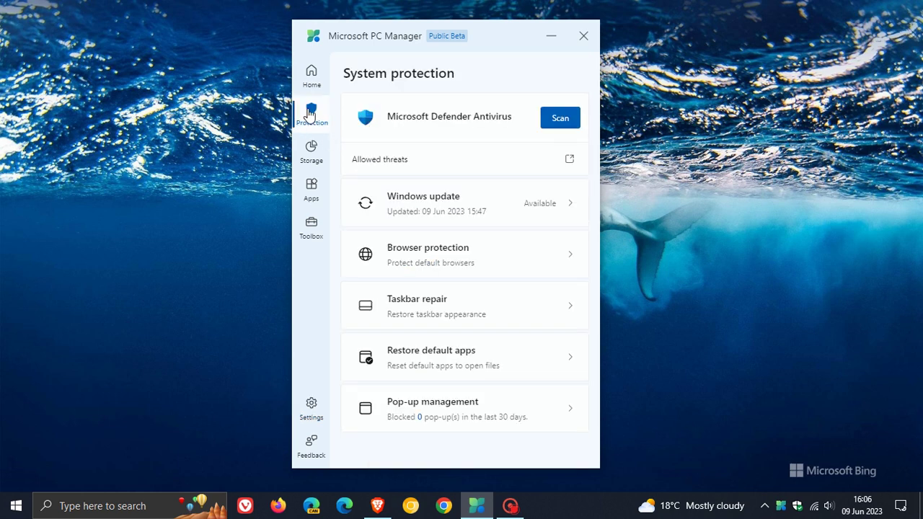
click(445, 403)
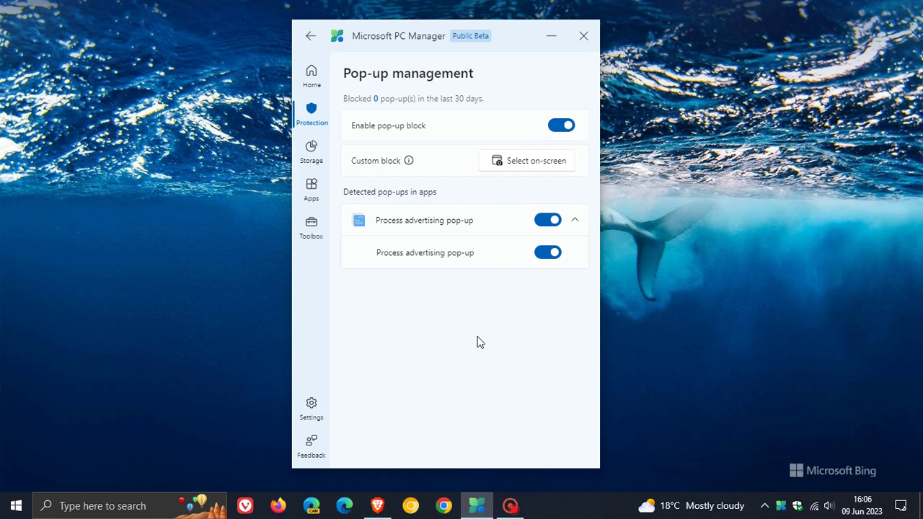
Step: Move the window right and check the Ctrl+F2 pop-up block shortcut in Settings, leaving it unchanged
drag(526, 42, 741, 41)
click(537, 415)
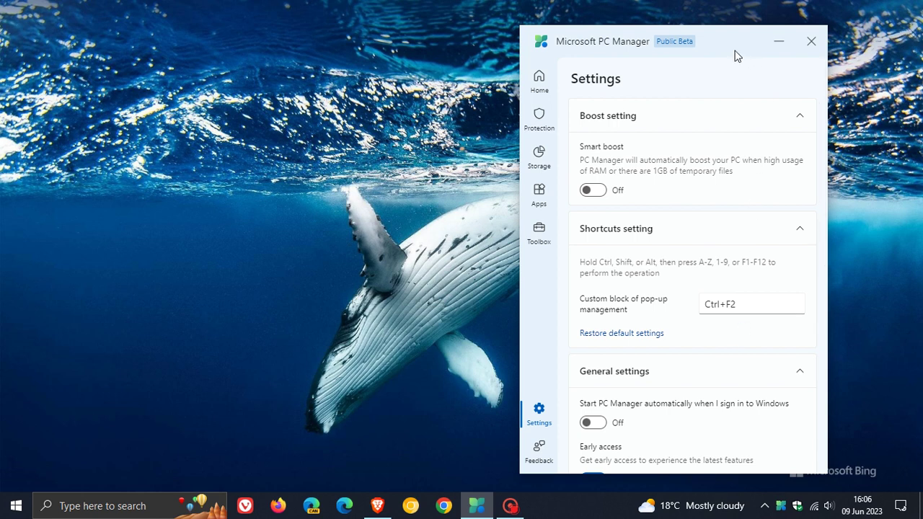
drag(732, 40, 752, 34)
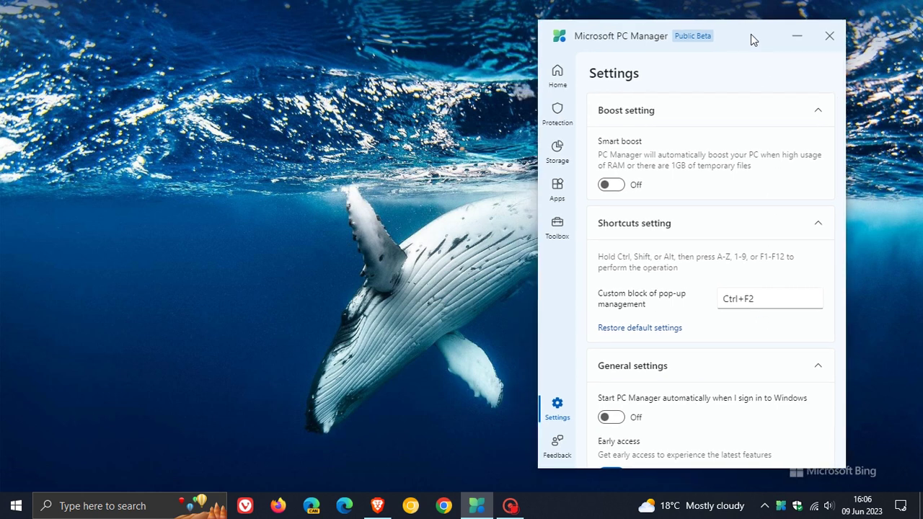
click(750, 298)
click(738, 328)
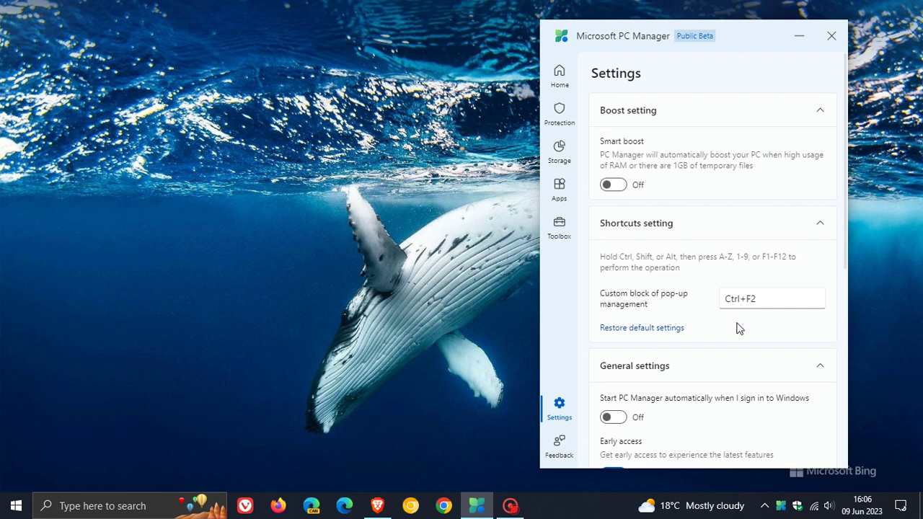
Step: Bring up Captura, trigger the Ctrl+F2 on-screen block selector, cancel it, and minimize Captura
click(511, 507)
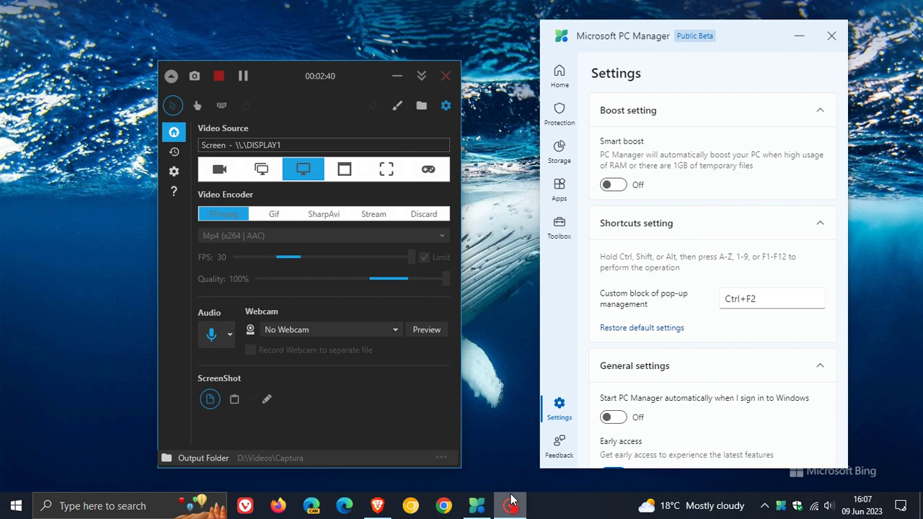
key(ctrl+F2)
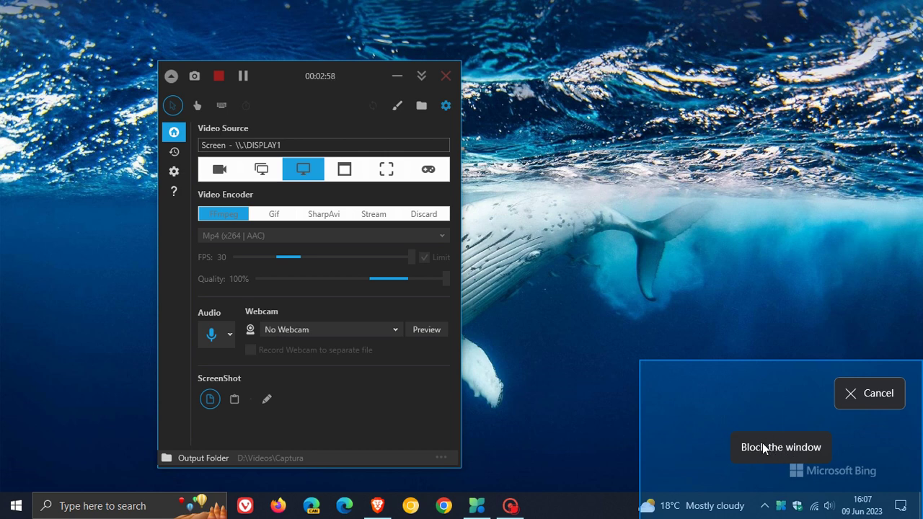
click(879, 394)
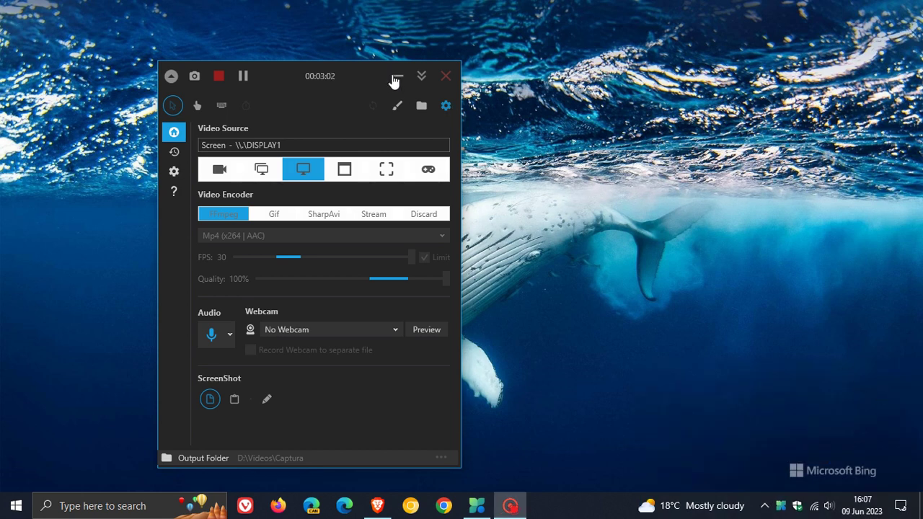
click(396, 76)
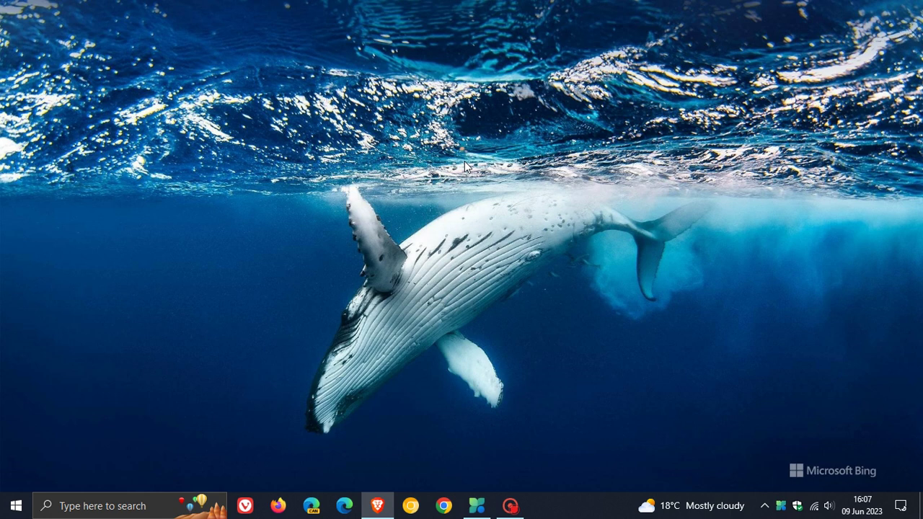
Step: Reopen PC Manager, scroll through Settings, and return to Home showing 63% memory usage
click(477, 508)
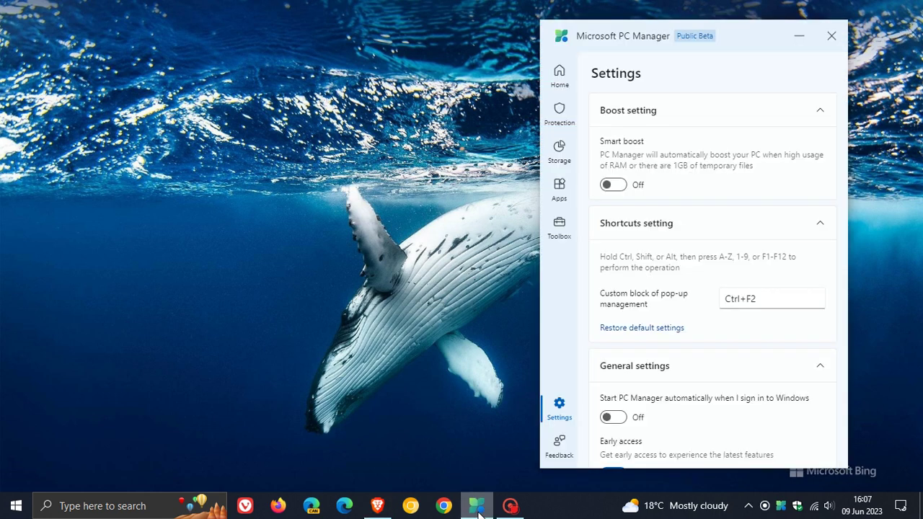
scroll(737, 373, down, 2)
scroll(740, 371, down, 3)
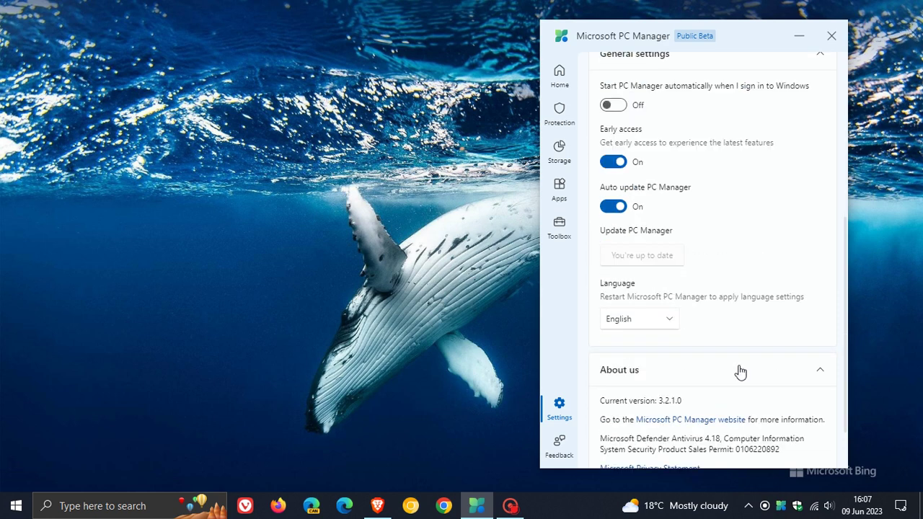
scroll(741, 371, up, 3)
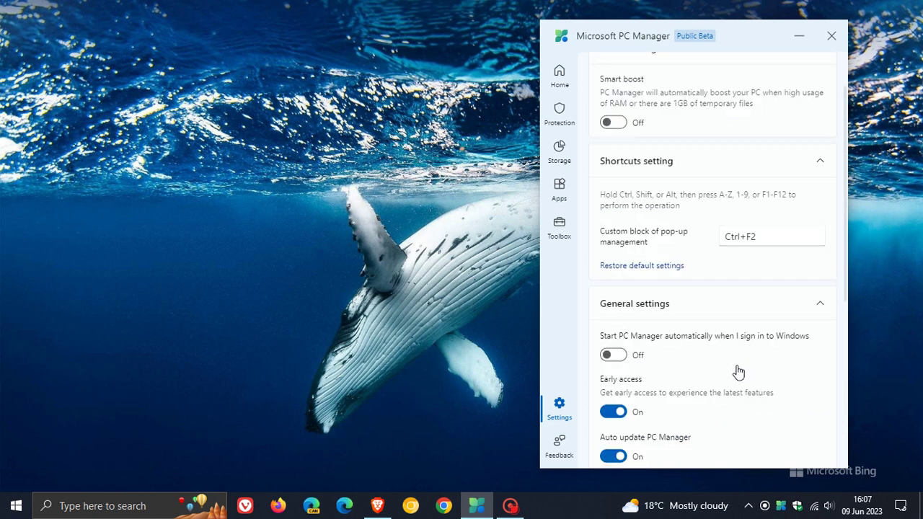
click(560, 76)
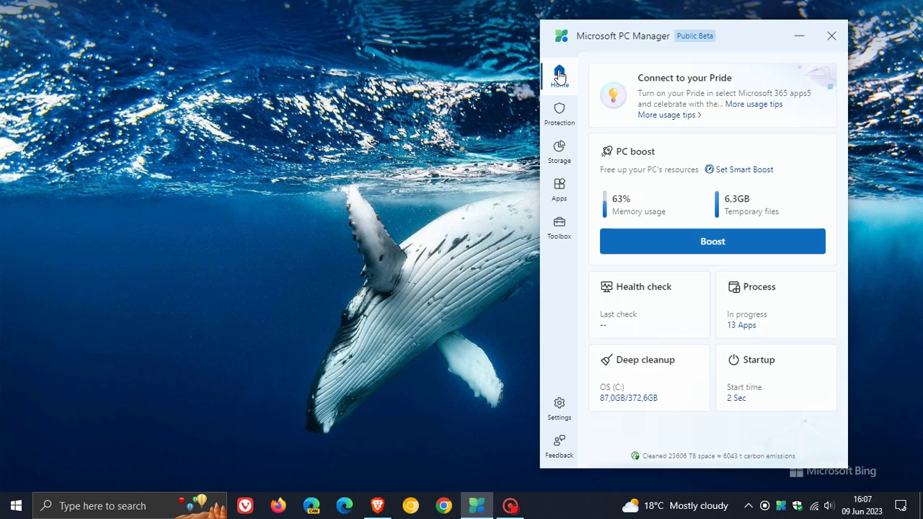